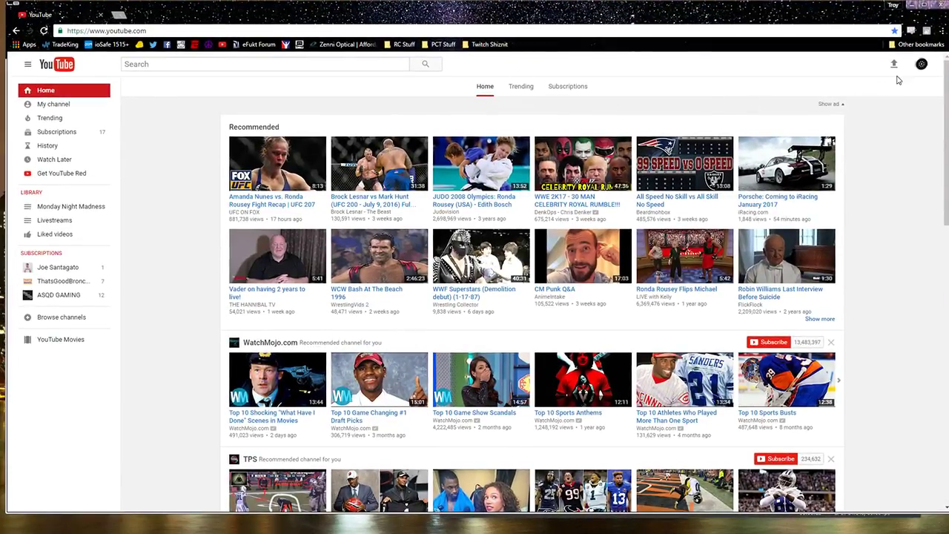
Go to Creator Studio from the account menu and show the Live Streaming Events list.
click(921, 65)
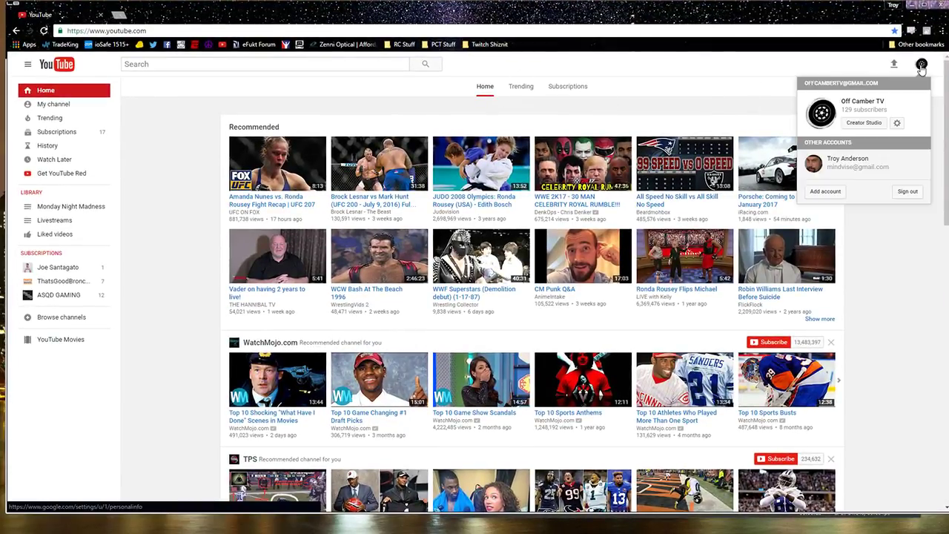
click(862, 125)
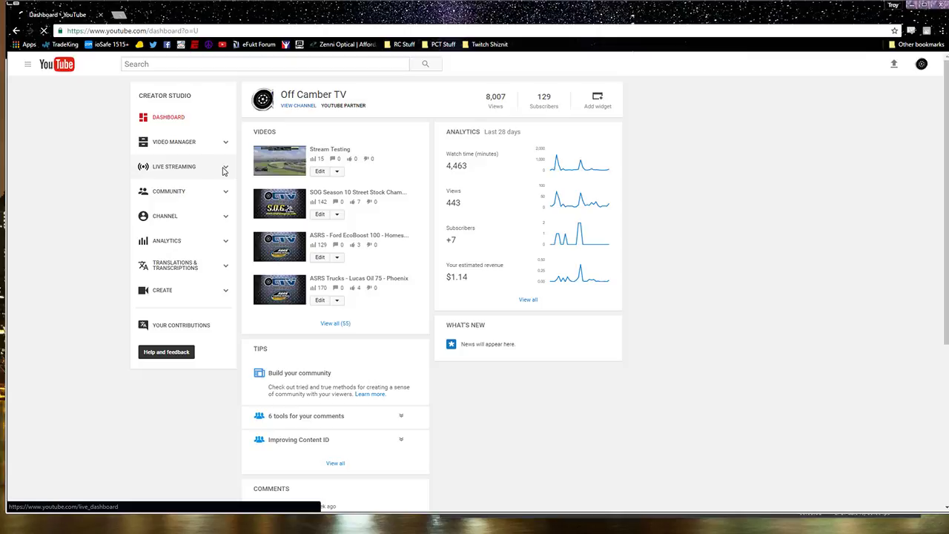
click(223, 170)
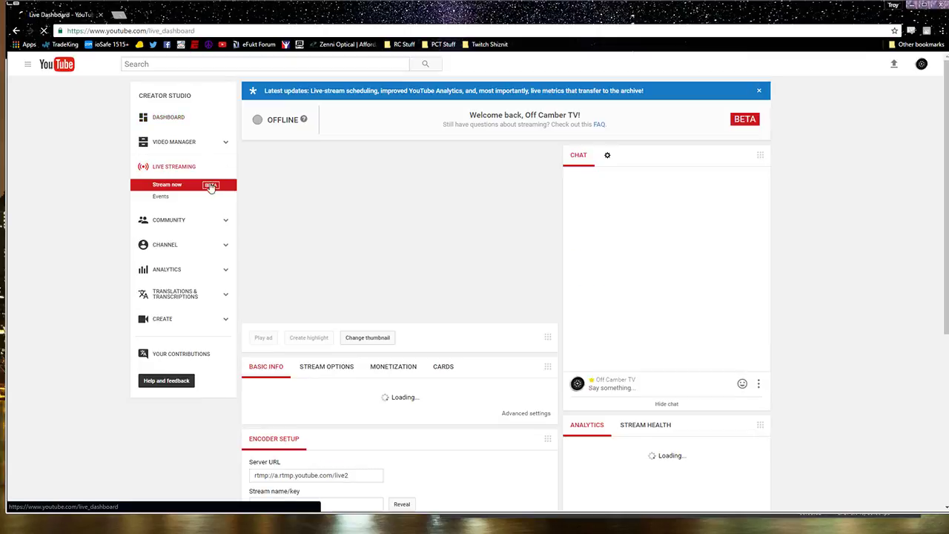
click(163, 198)
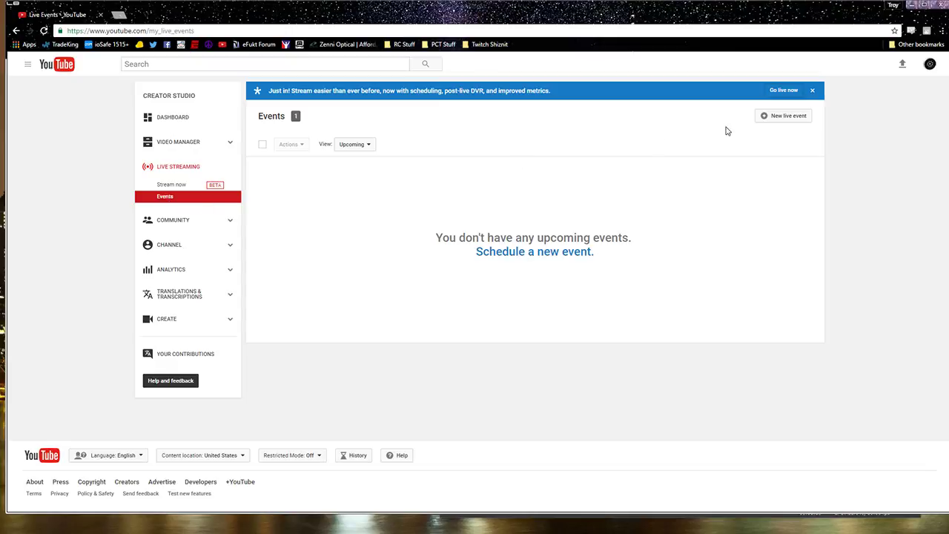
Create a new live event titled 'Test Stream' with the game title 'iRacing.com'.
click(775, 119)
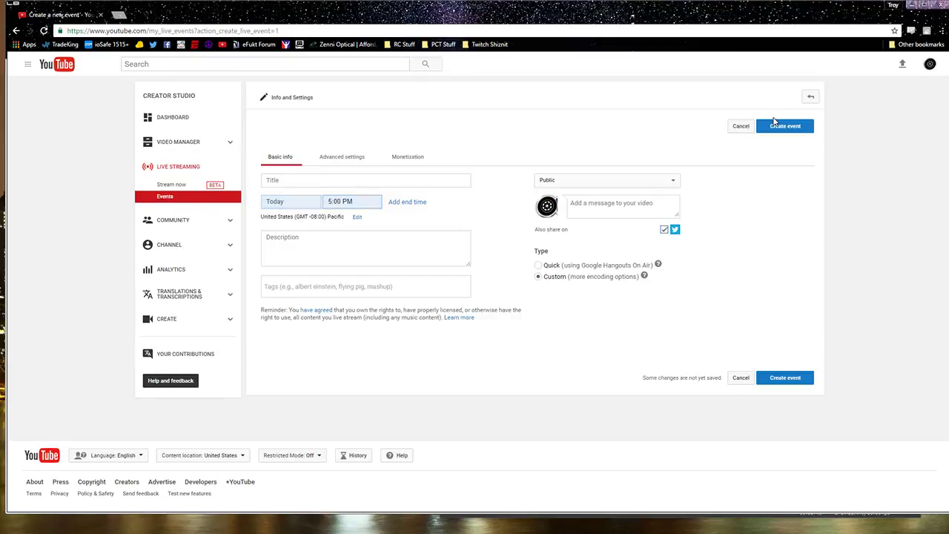
click(337, 180)
text(T)
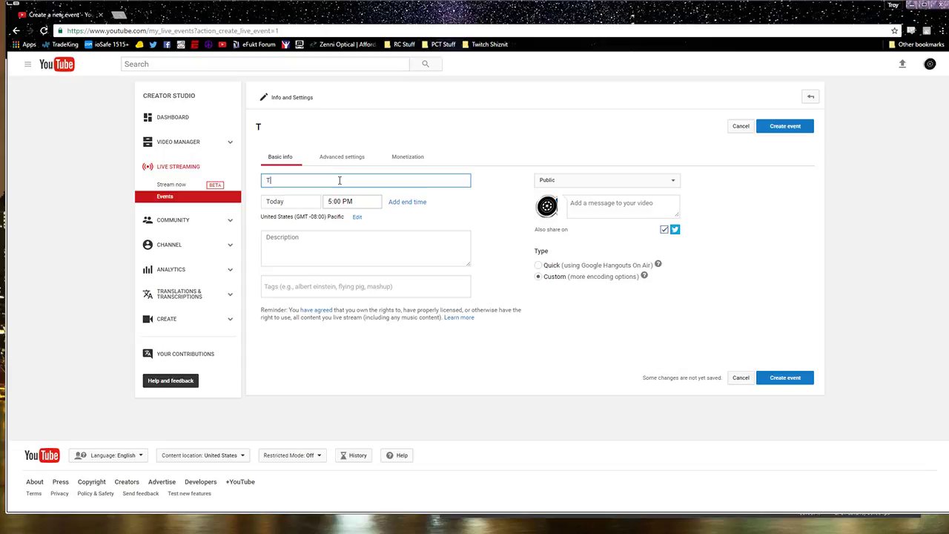
text(est Stream)
click(348, 162)
click(622, 214)
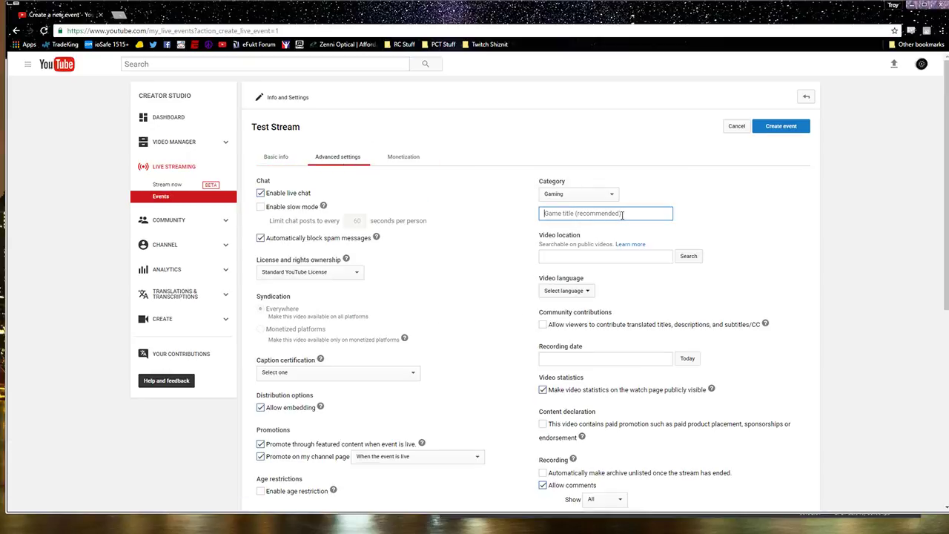
text(iRacing.com)
click(776, 127)
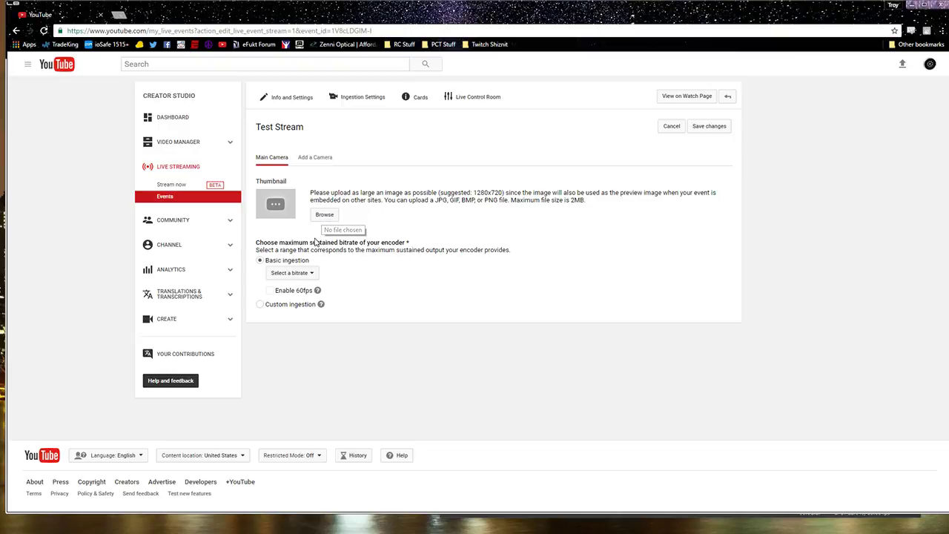
Set the event's bitrate to 1500 Kbps - 4000 Kbps (720p).
click(307, 275)
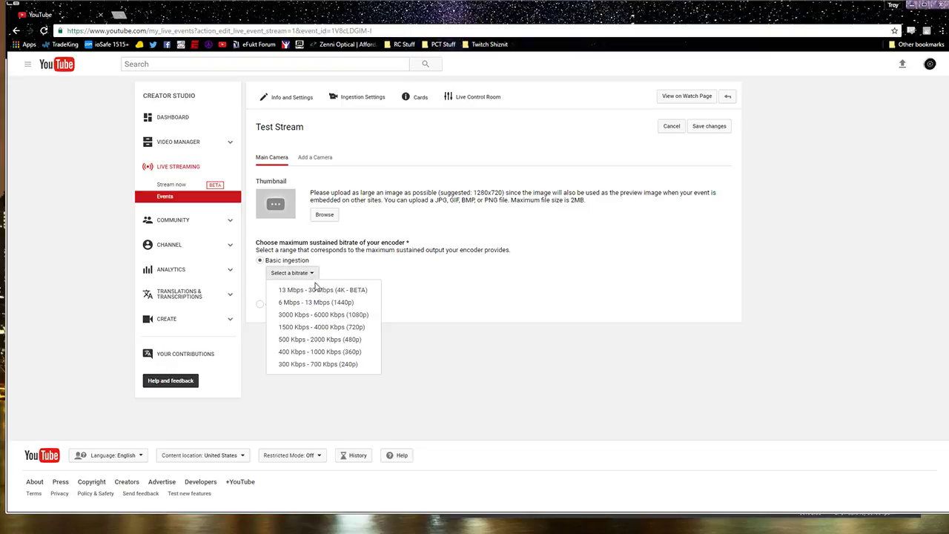
click(325, 327)
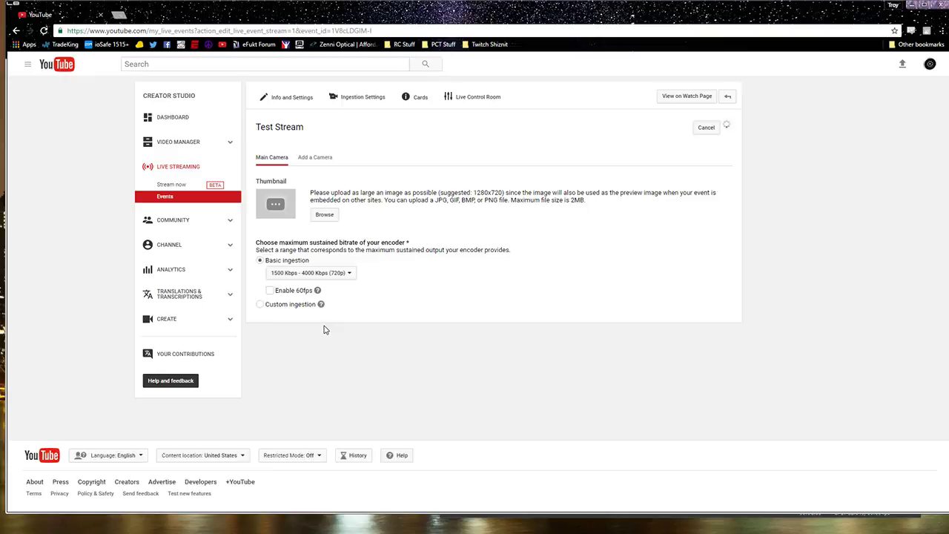
scroll(441, 290, down, 1)
scroll(440, 290, down, 1)
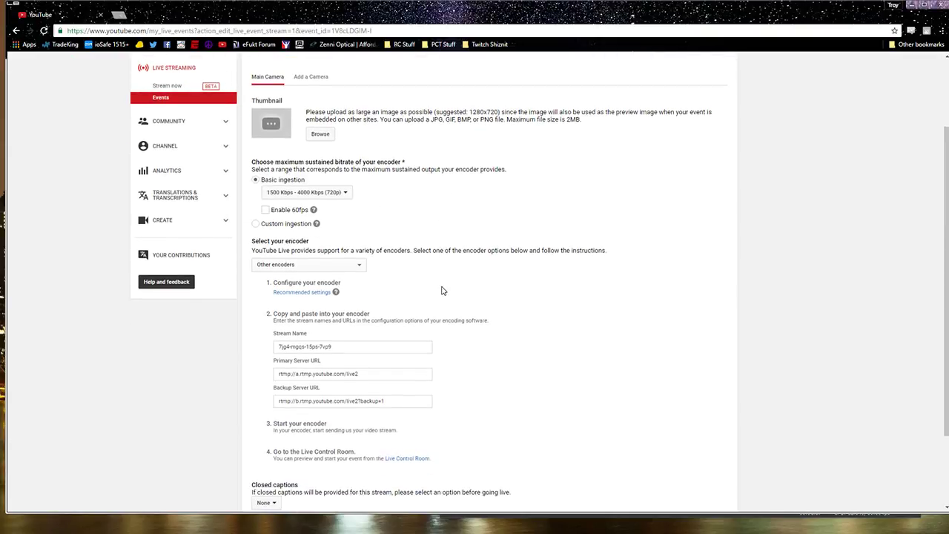
scroll(439, 275, down, 1)
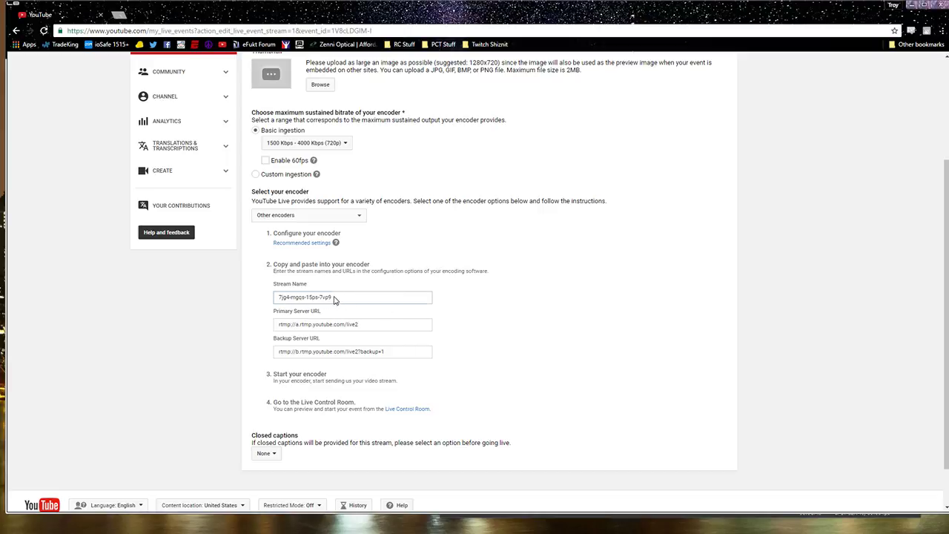
Copy the event's stream name and go back to the Events list.
drag(334, 298, 274, 298)
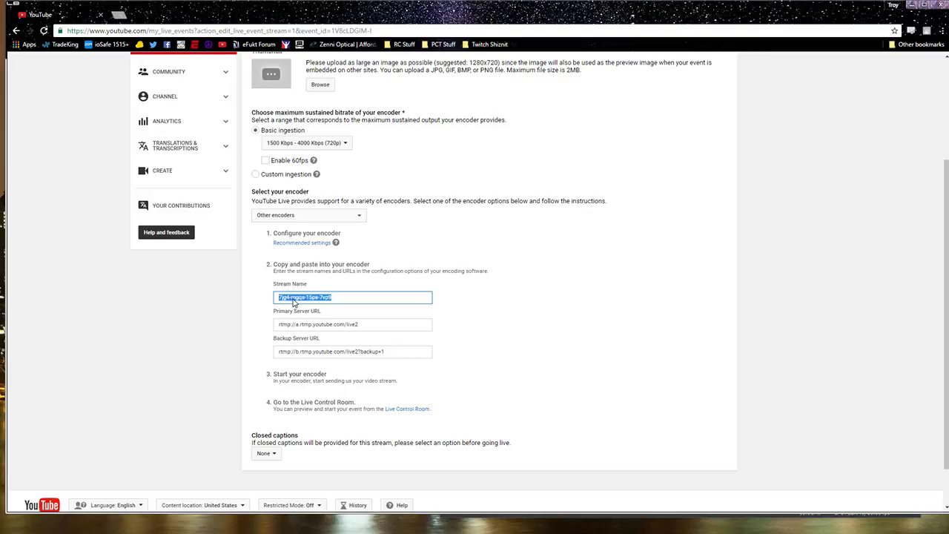
right_click(294, 302)
click(314, 308)
click(534, 305)
scroll(535, 307, up, 3)
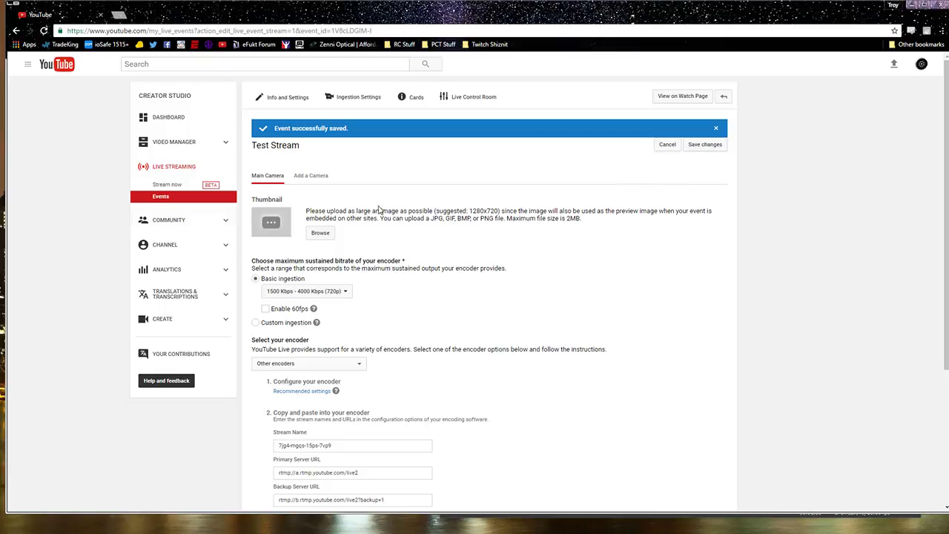
click(166, 198)
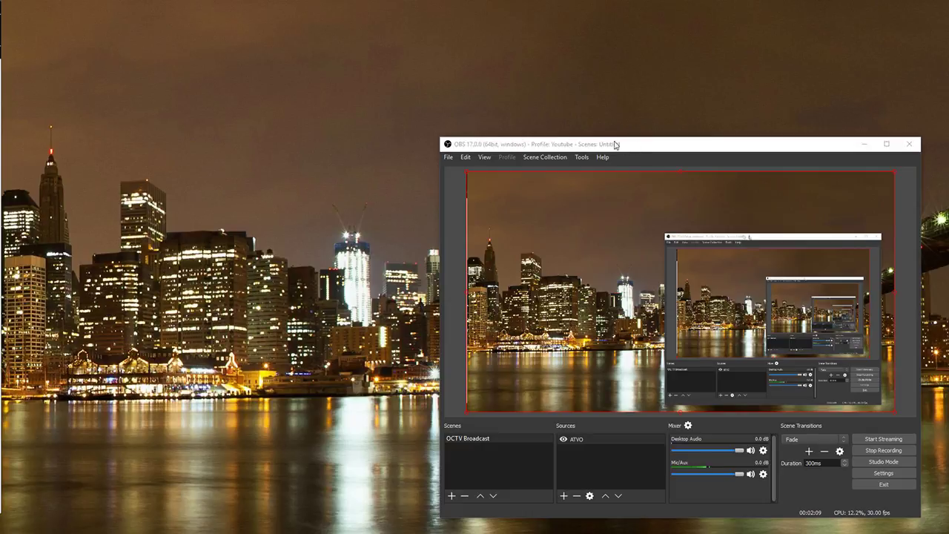
In OBS Stream settings, replace the stream key with the copied YouTube stream name and save.
click(450, 157)
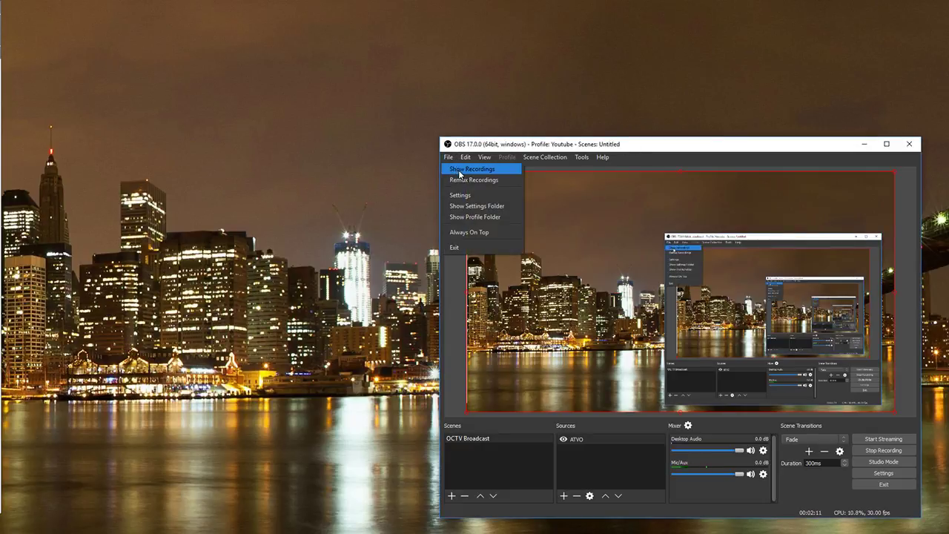
click(461, 194)
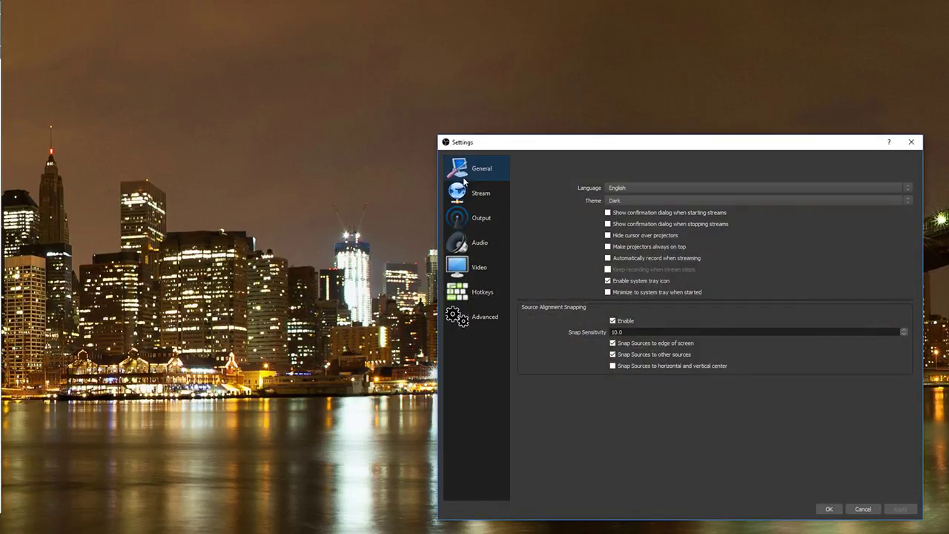
click(477, 192)
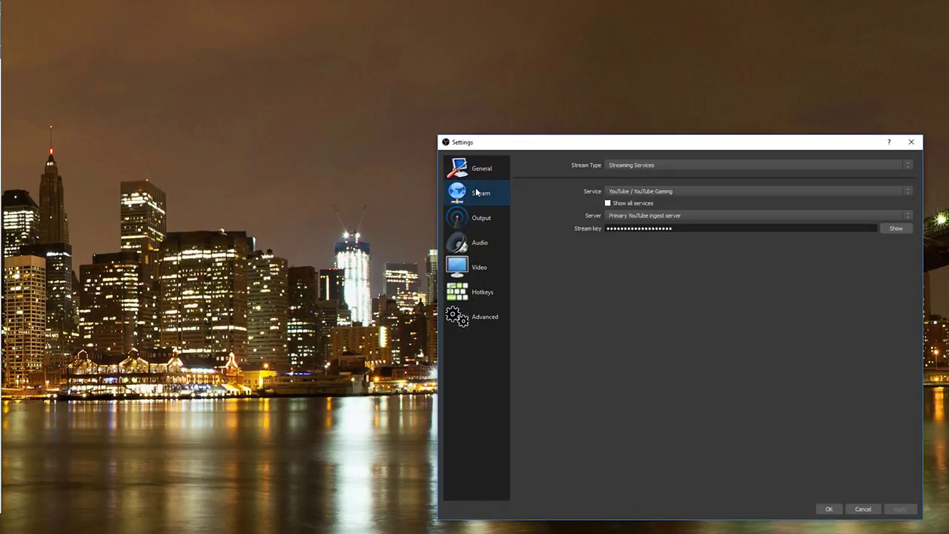
click(897, 230)
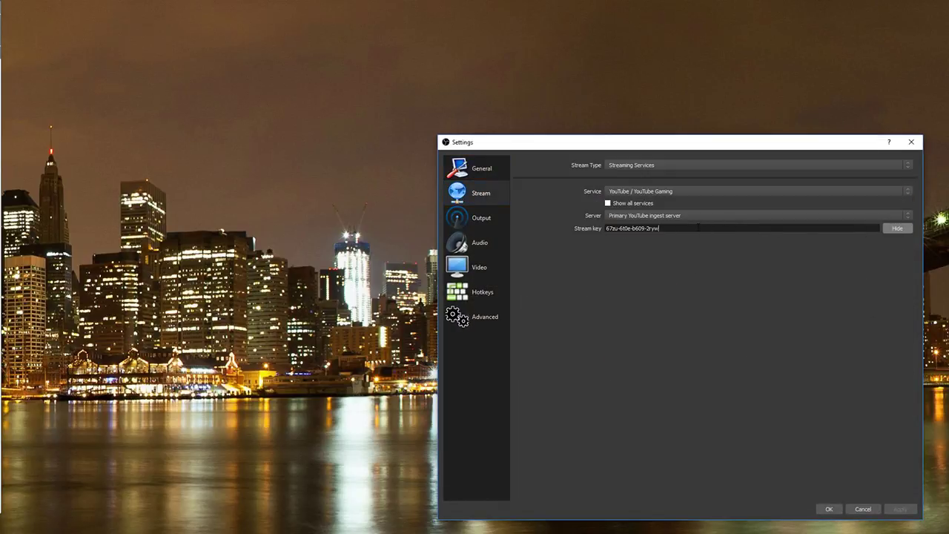
drag(698, 228, 601, 235)
right_click(623, 233)
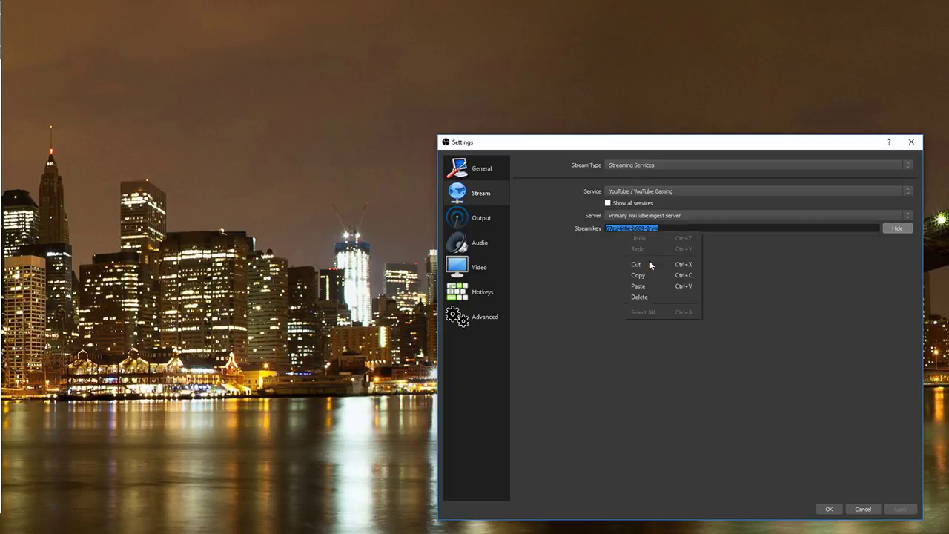
click(657, 288)
click(895, 509)
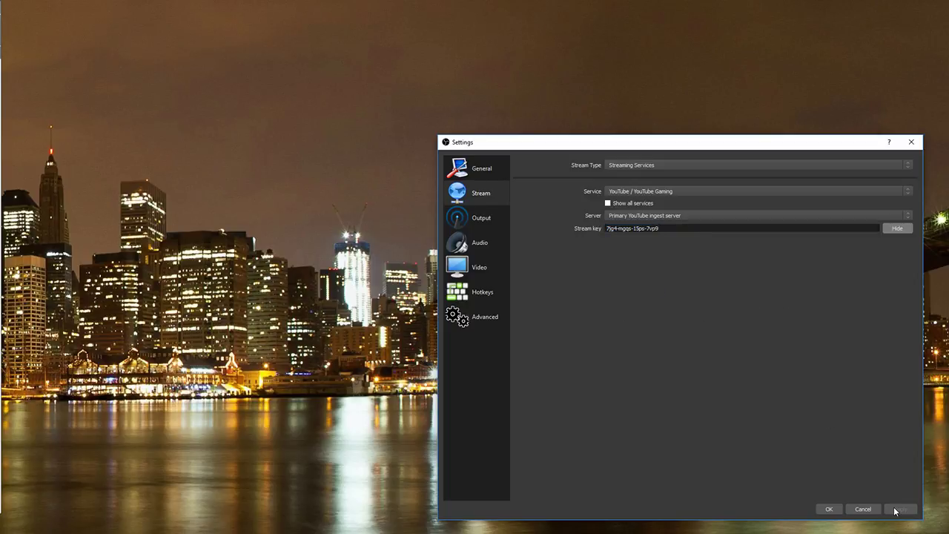
click(830, 510)
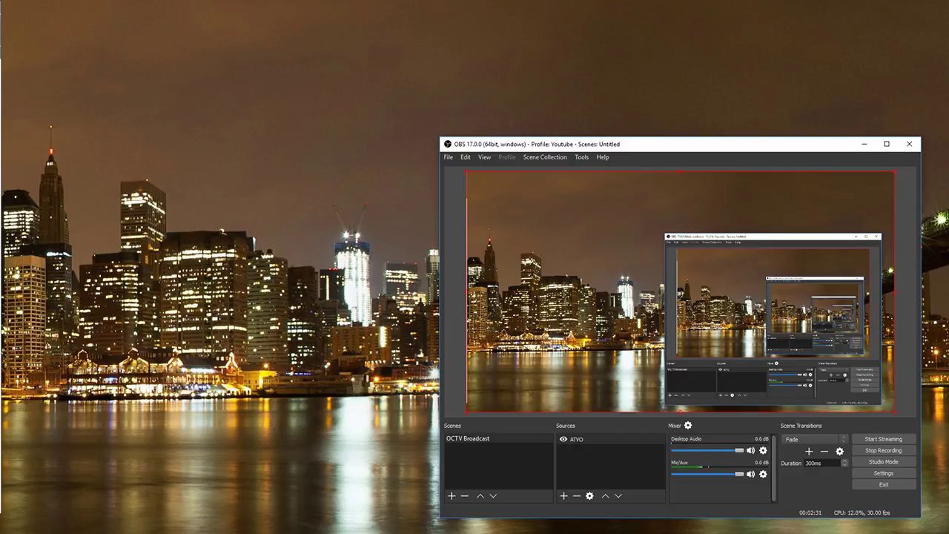
key(alt+Tab)
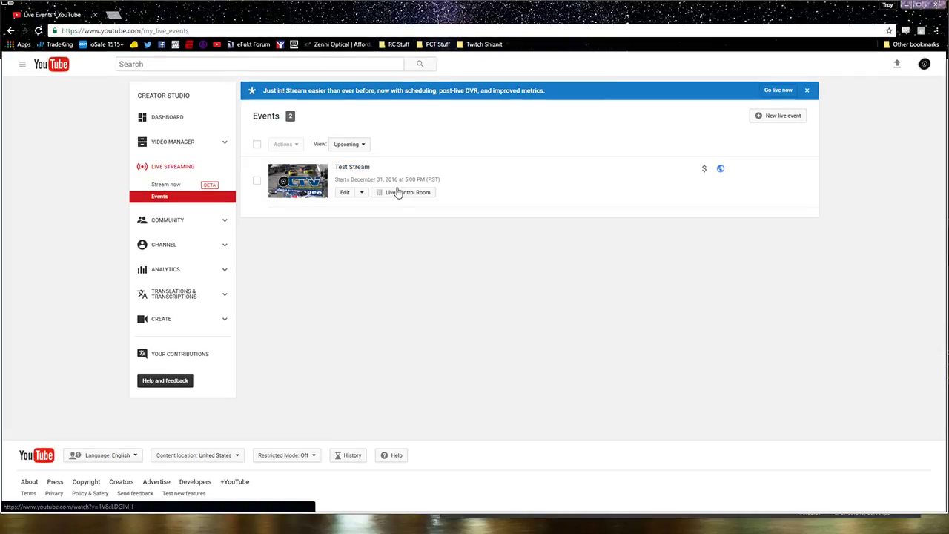
Open Test Stream's Live Control Room and move the browser aside to reveal OBS.
click(351, 167)
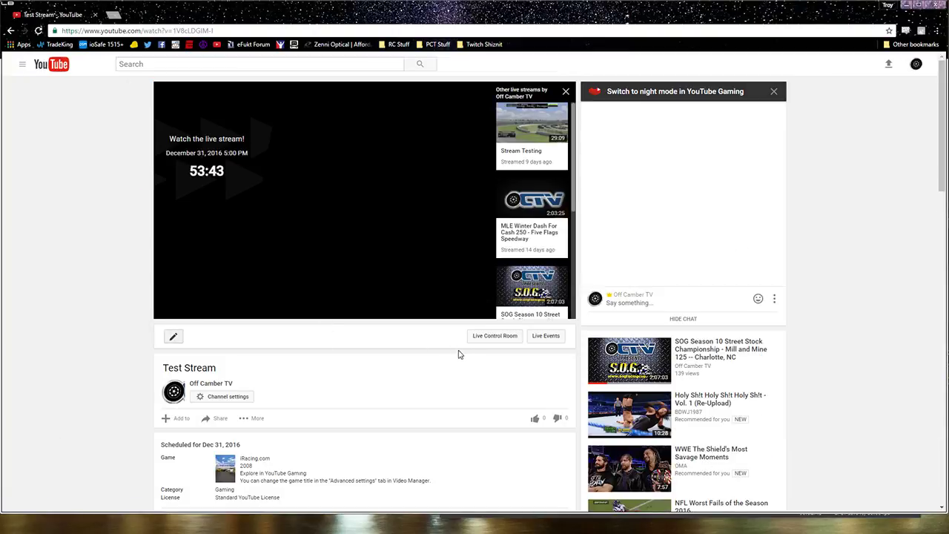
click(502, 337)
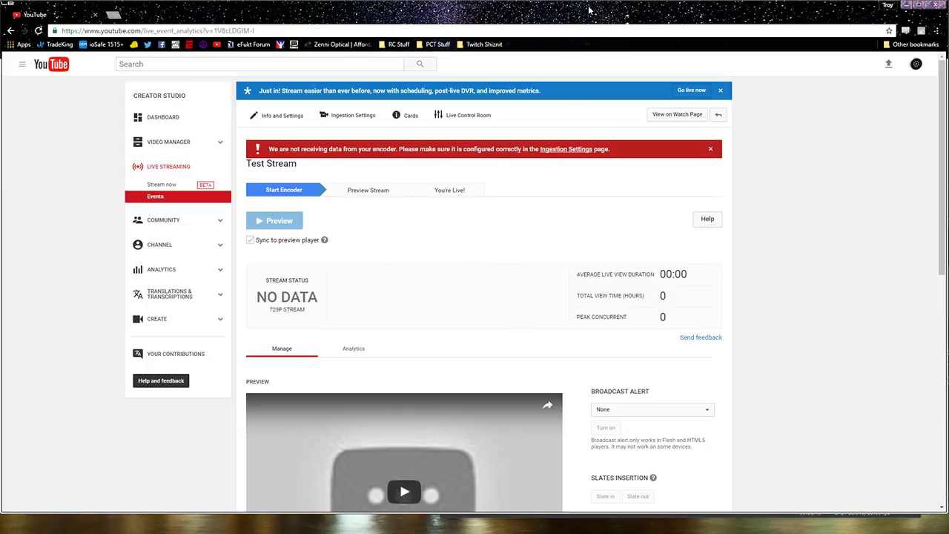
drag(590, 11, 355, 17)
Start streaming from OBS, then request a preview of Test Stream on the dashboard.
click(783, 141)
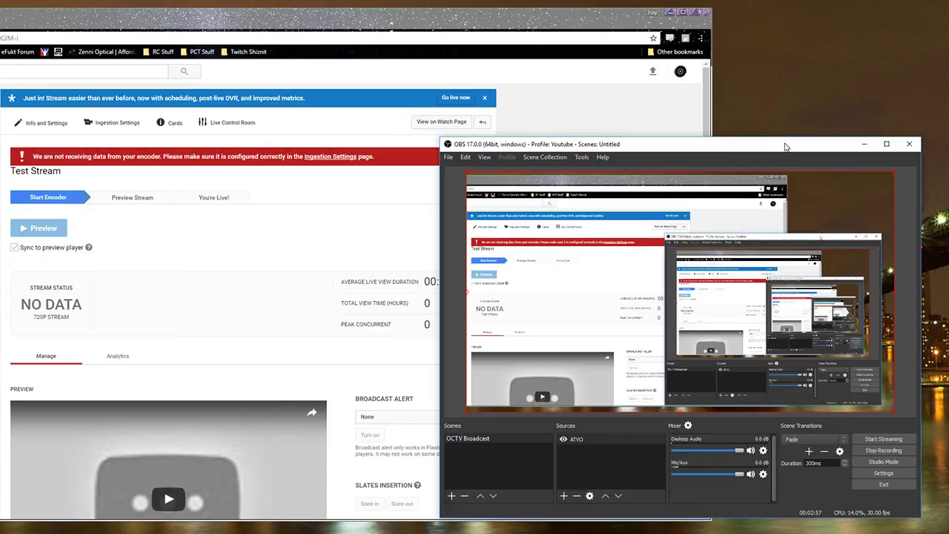
mouse_move(753, 148)
mouse_down()
mouse_move(788, 140)
mouse_move(760, 132)
mouse_up()
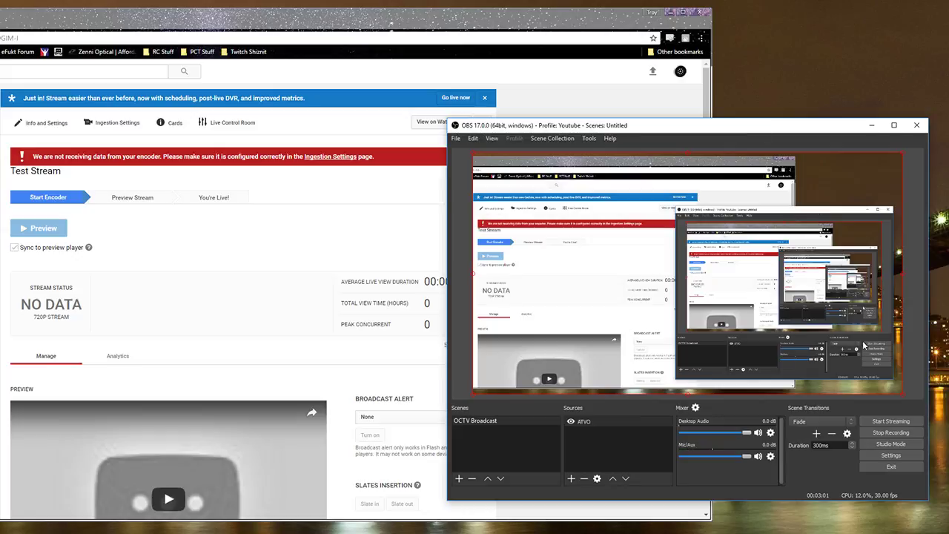
click(906, 422)
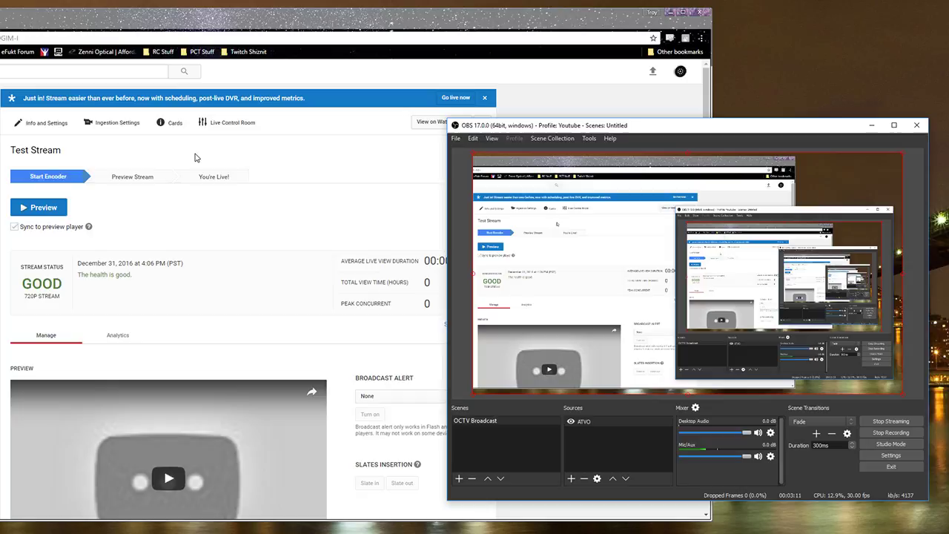
click(38, 208)
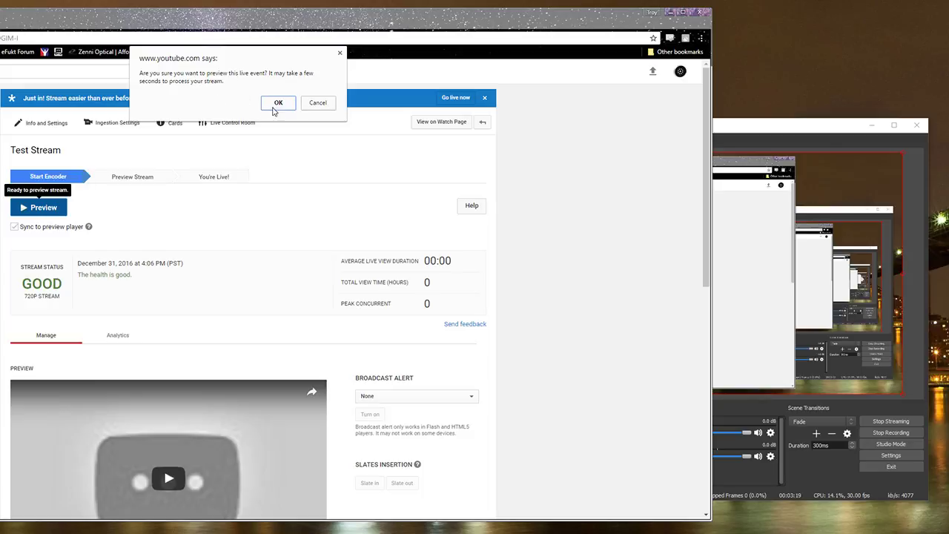
Confirm previewing the Test Stream live event.
click(276, 106)
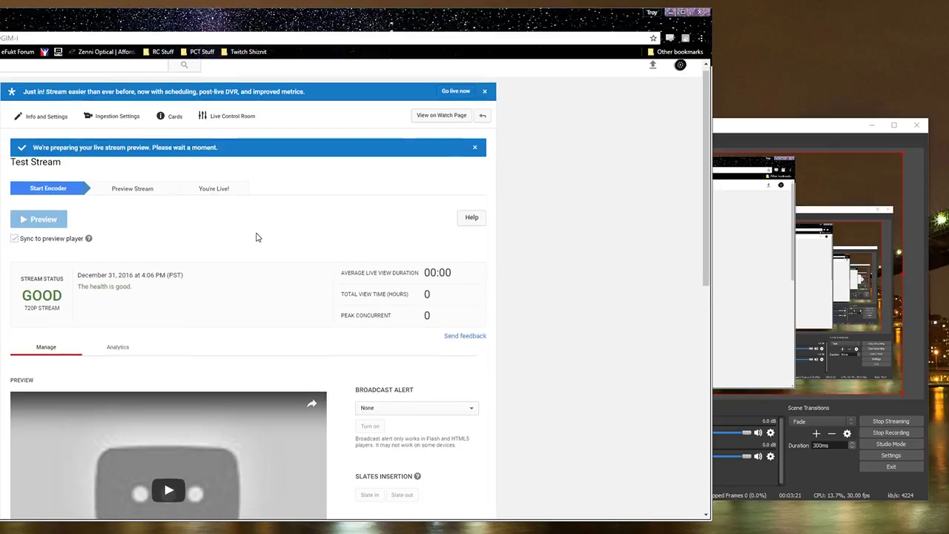
scroll(256, 237, down, 3)
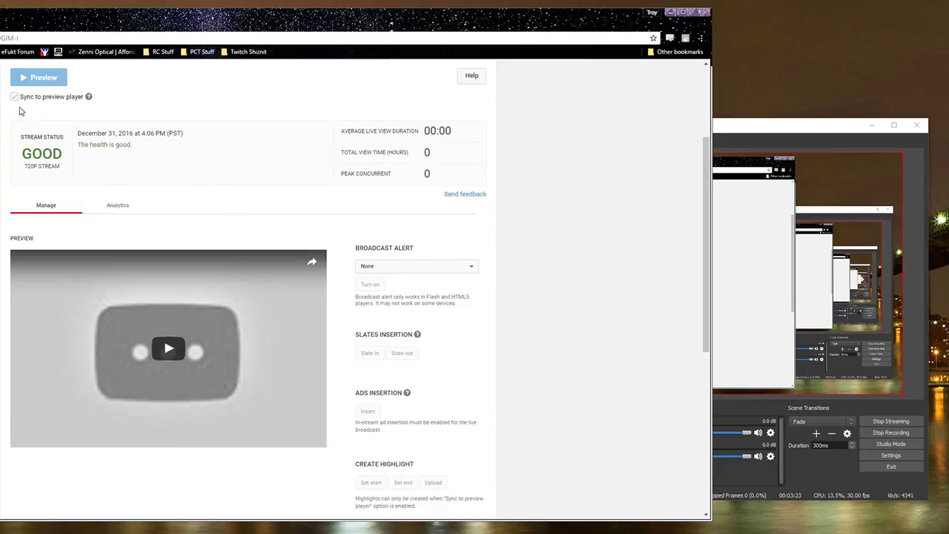
scroll(22, 112, up, 3)
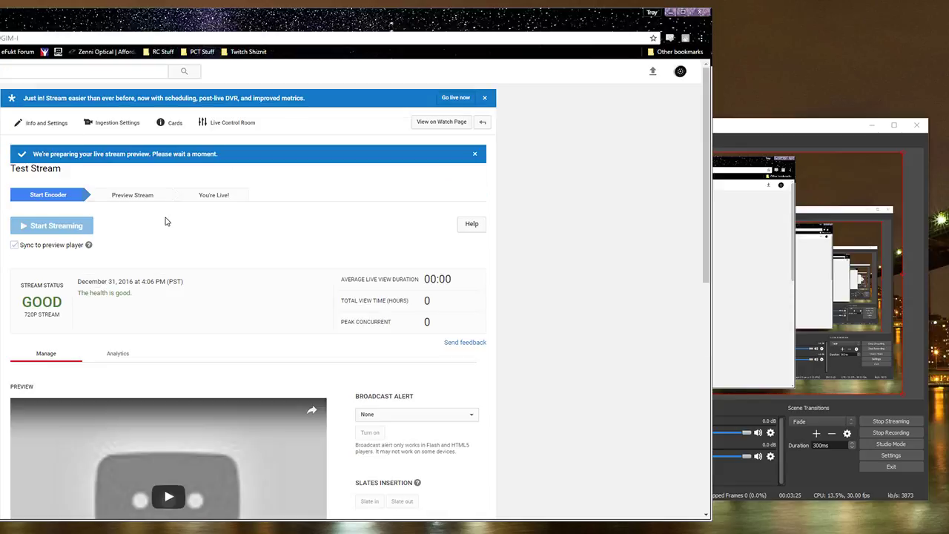
scroll(175, 221, down, 1)
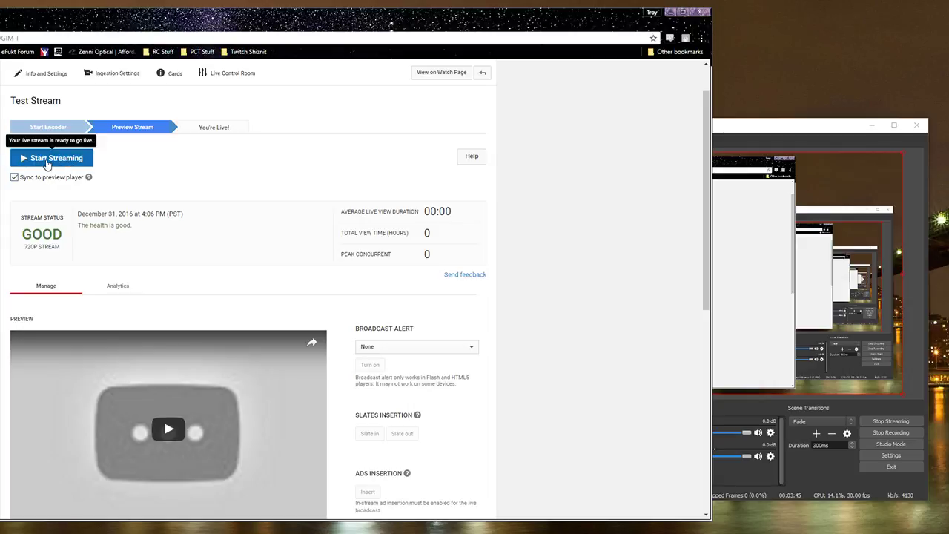
scroll(165, 163, down, 2)
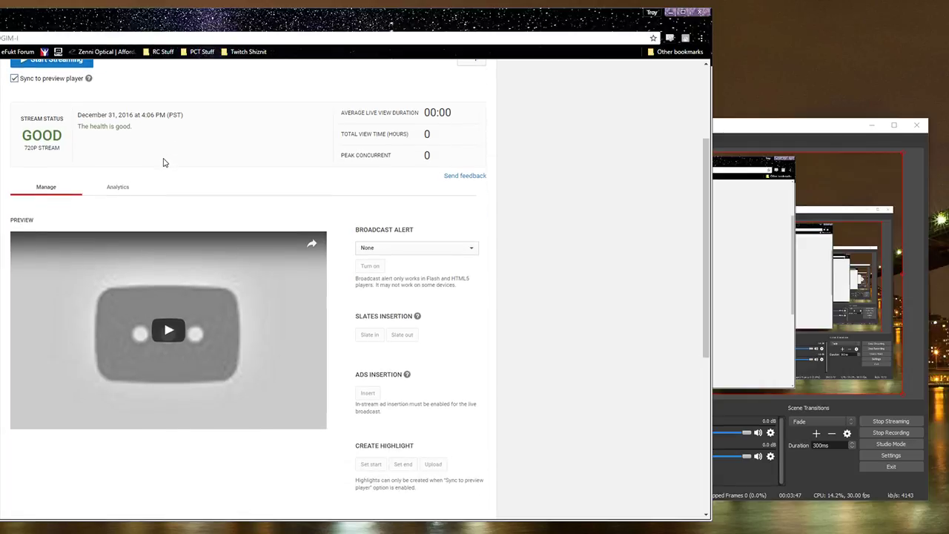
scroll(165, 162, up, 2)
scroll(165, 160, down, 5)
scroll(163, 161, up, 2)
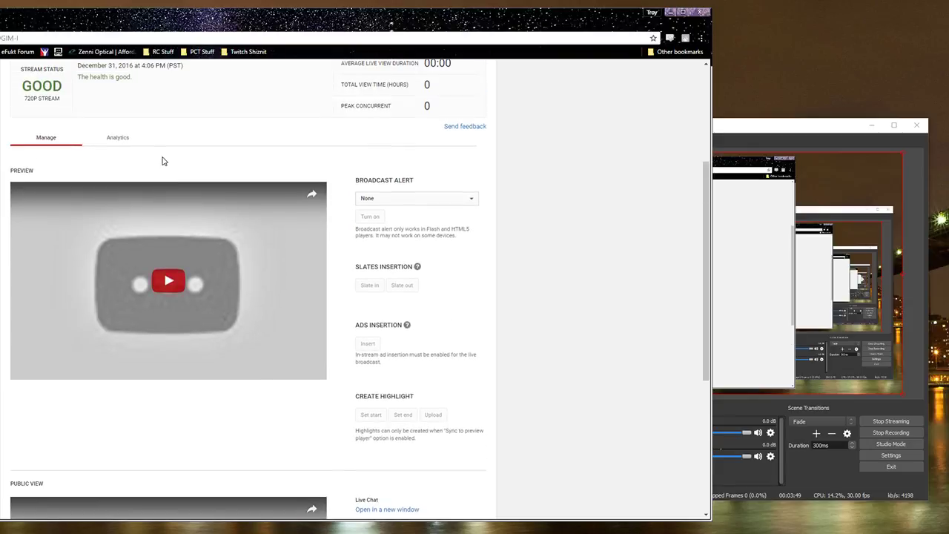
scroll(163, 160, up, 2)
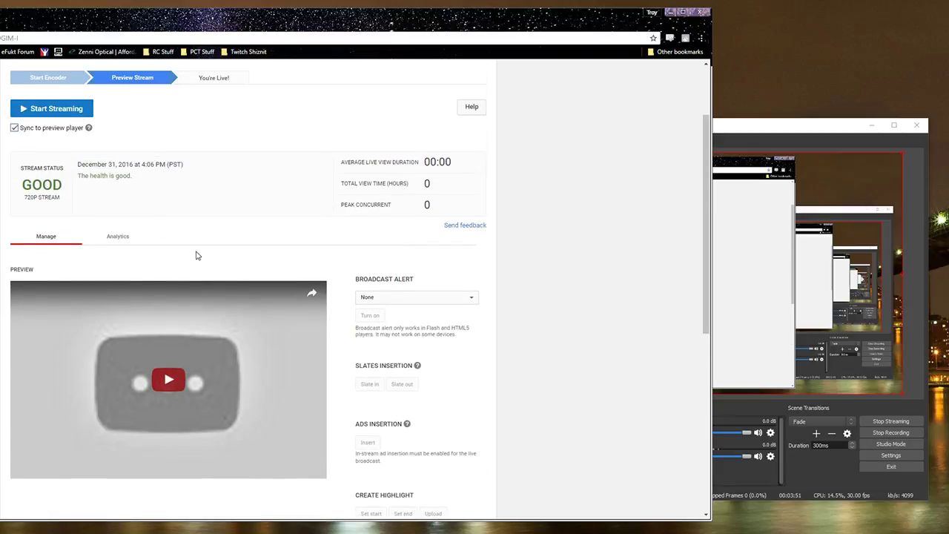
scroll(178, 356, down, 1)
Play the preview muted, then close the browser window.
click(170, 334)
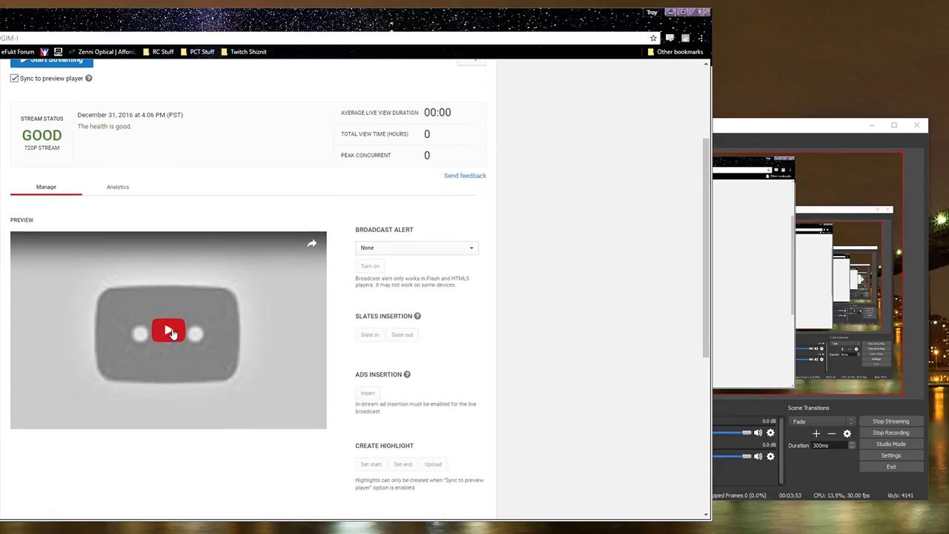
click(46, 420)
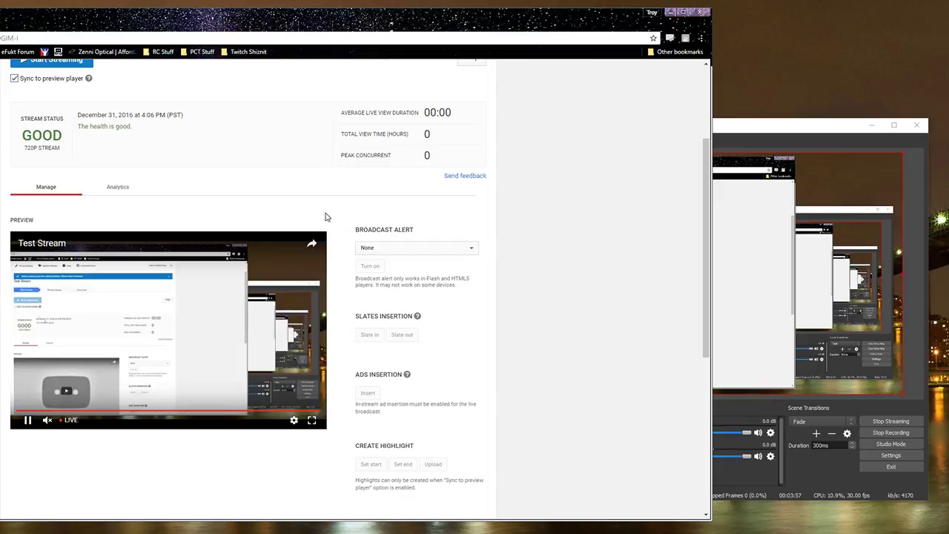
scroll(327, 217, up, 2)
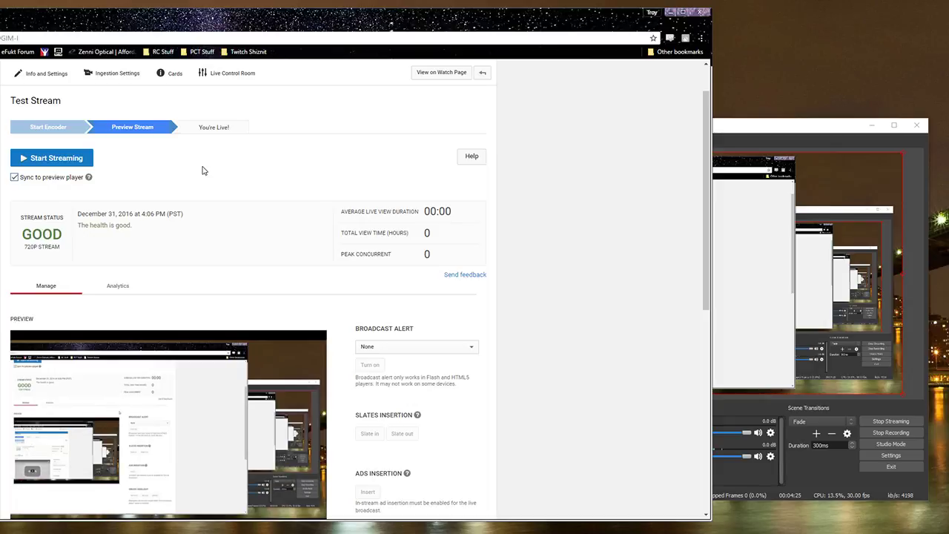
click(702, 13)
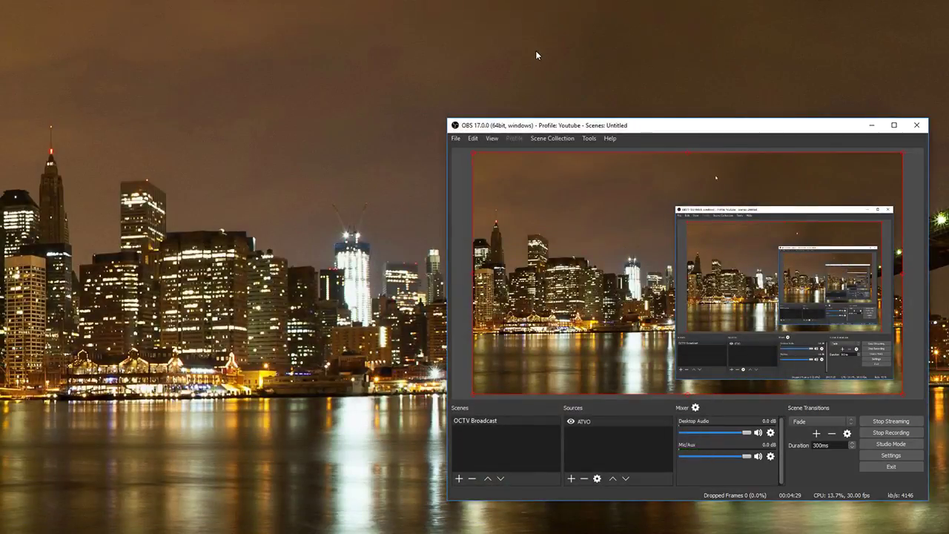
Stop the OBS stream to YouTube.
click(902, 422)
In the Word track list, add ' -' and the pasted stream key after Daytona.
key(alt+Tab)
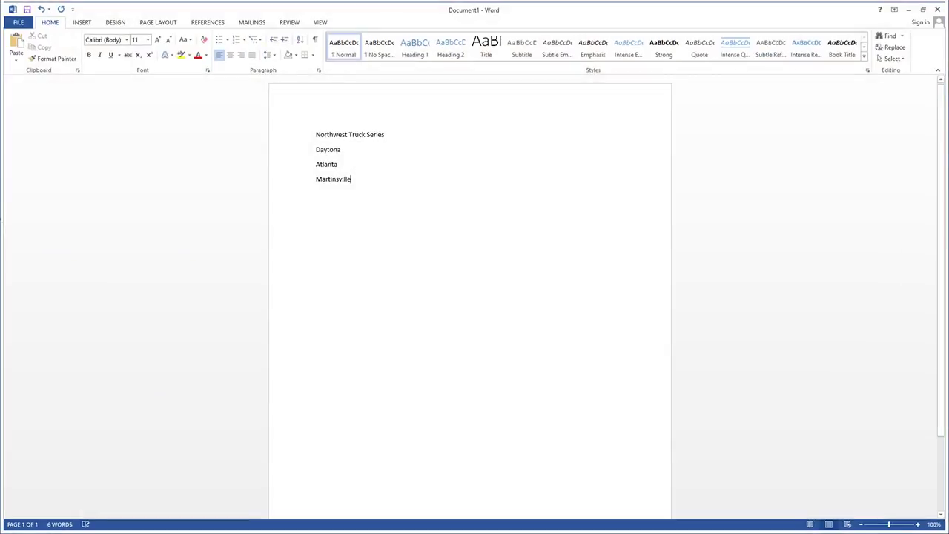
click(390, 134)
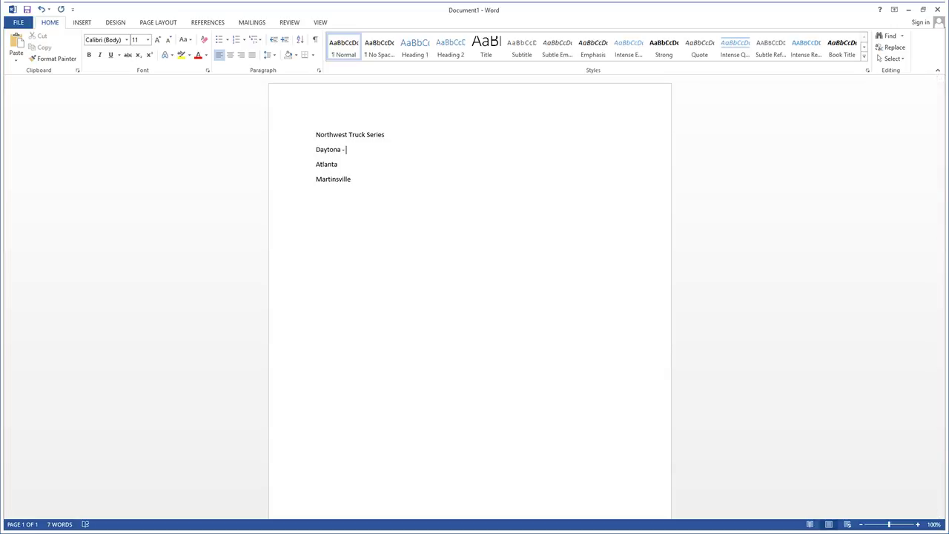
Close Word without saving the document.
click(938, 10)
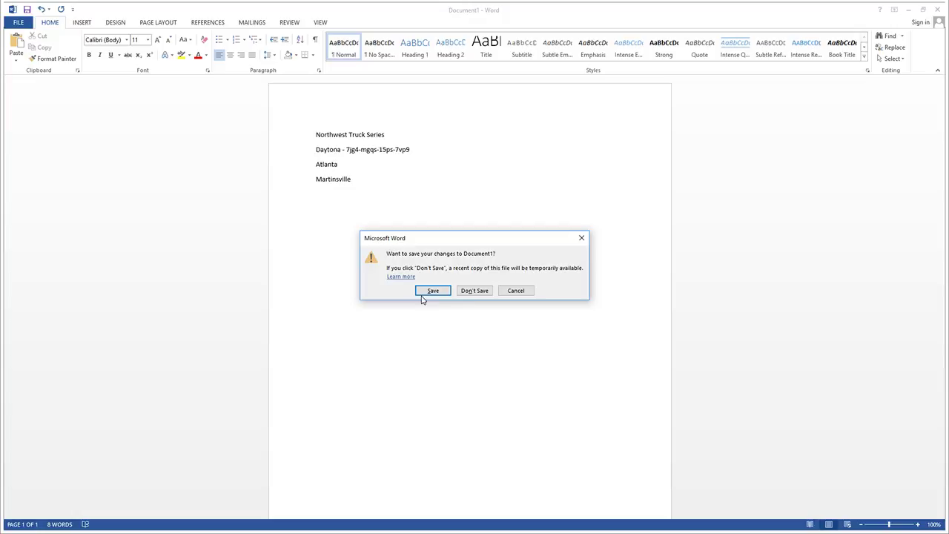
click(473, 291)
click(457, 138)
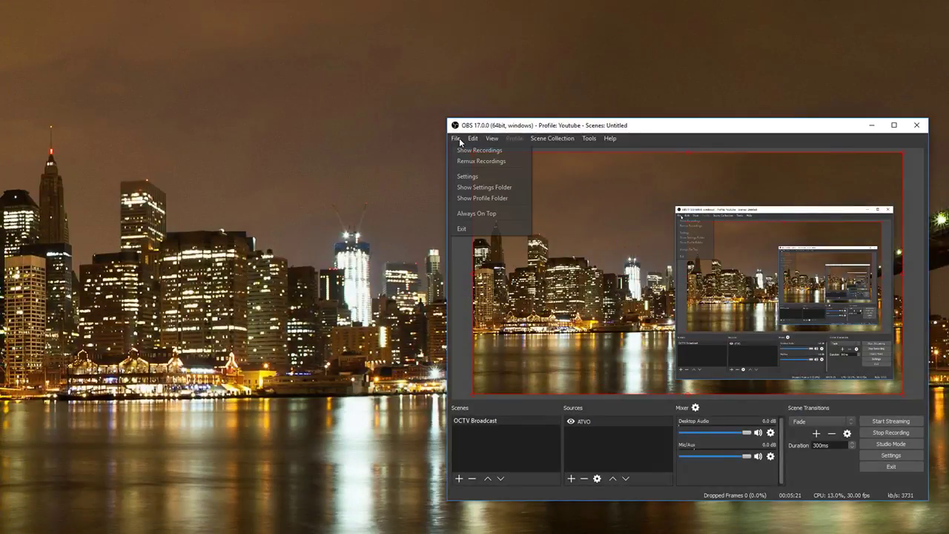
click(469, 180)
click(490, 175)
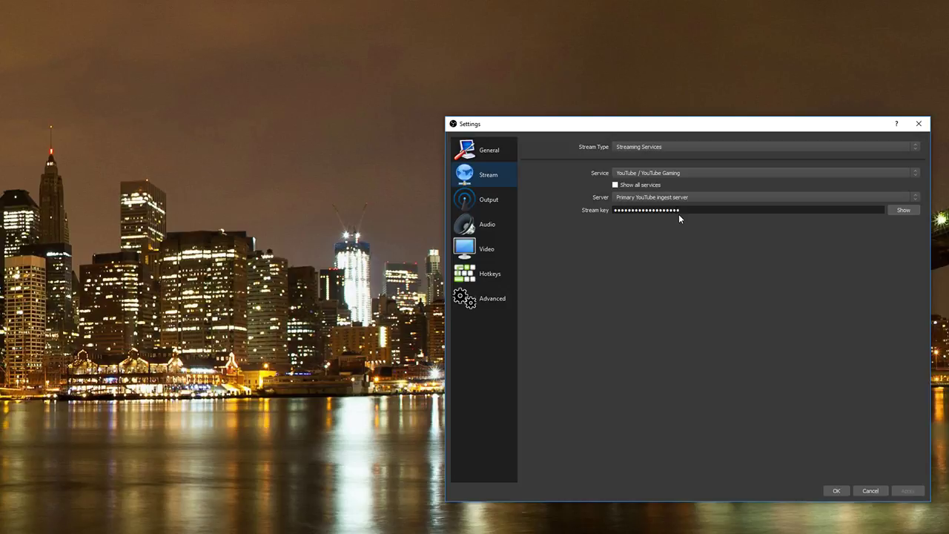
click(867, 491)
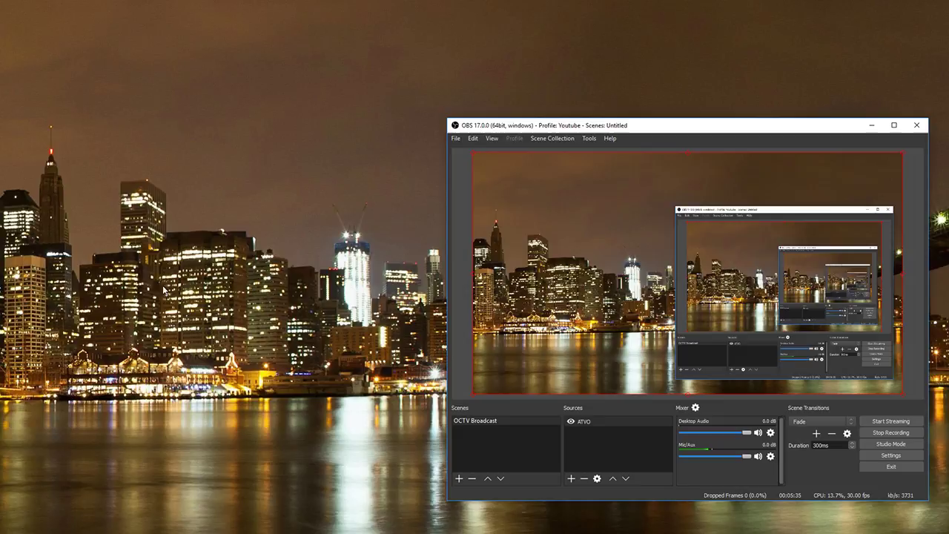